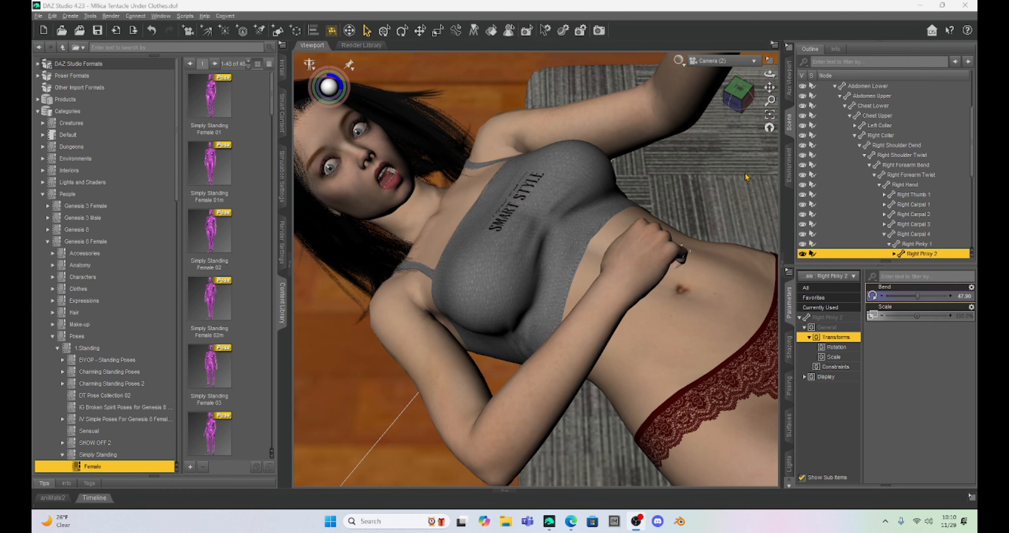
# Make the four tentacle2_cb01 figures visible in the scene.
pyautogui.scroll(-5, 698, 190)
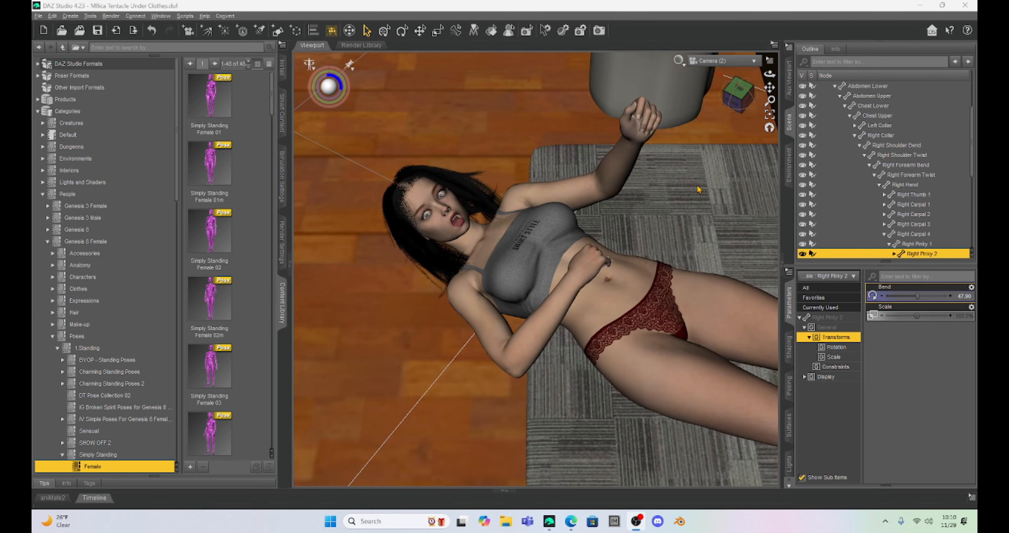
pyautogui.scroll(-2, 698, 189)
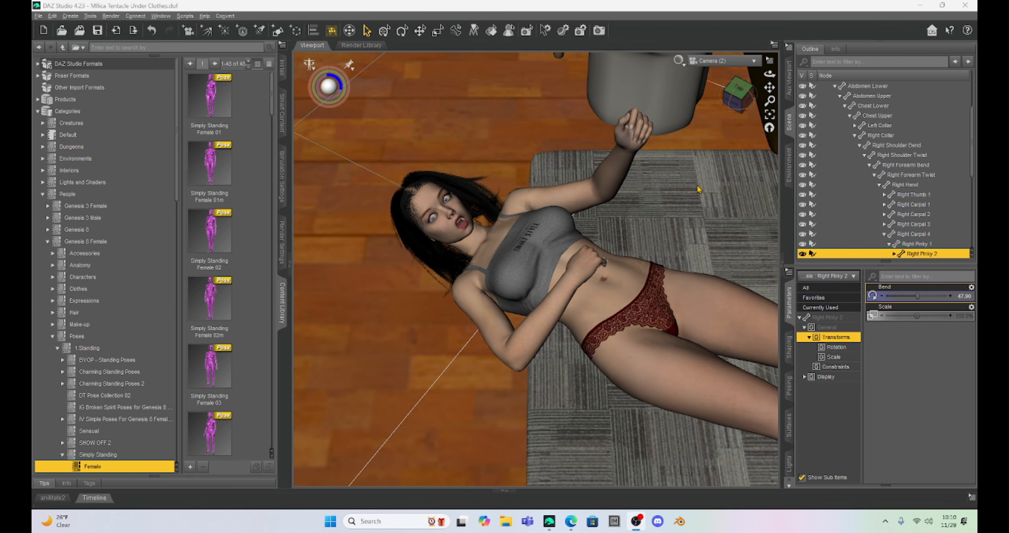
pyautogui.scroll(4, 699, 189)
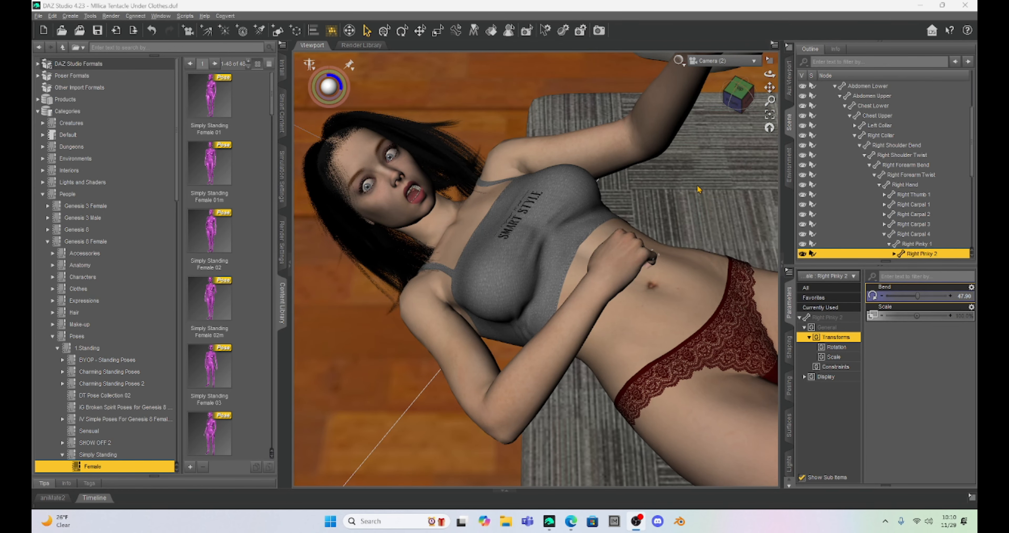
pyautogui.scroll(3, 839, 156)
pyautogui.click(820, 136)
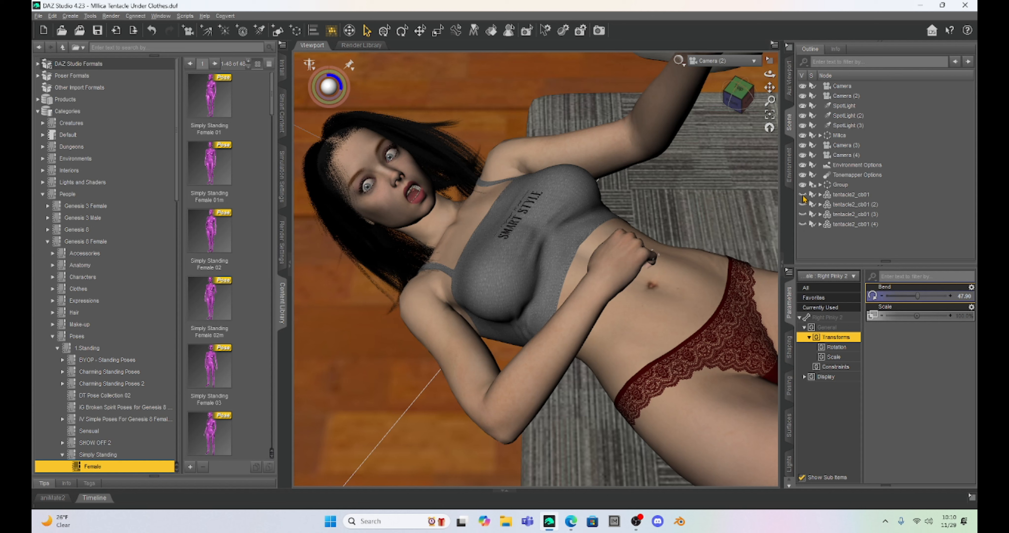
pyautogui.click(803, 194)
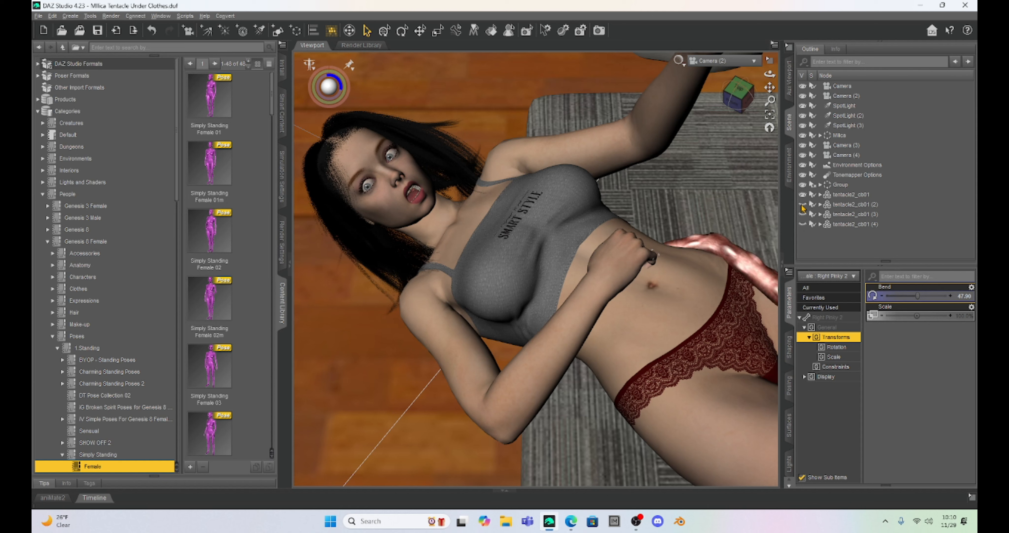
pyautogui.click(803, 204)
pyautogui.click(803, 214)
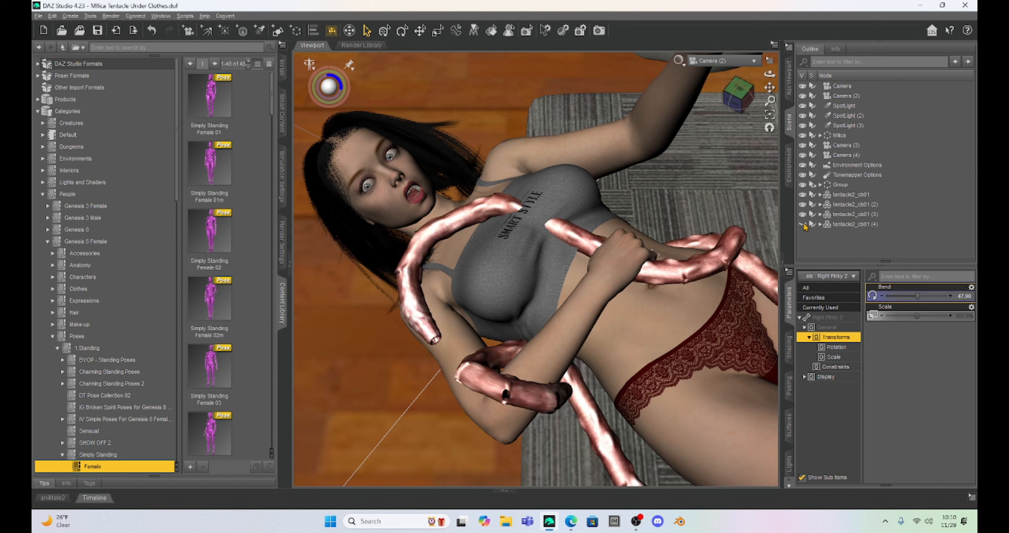
pyautogui.click(802, 224)
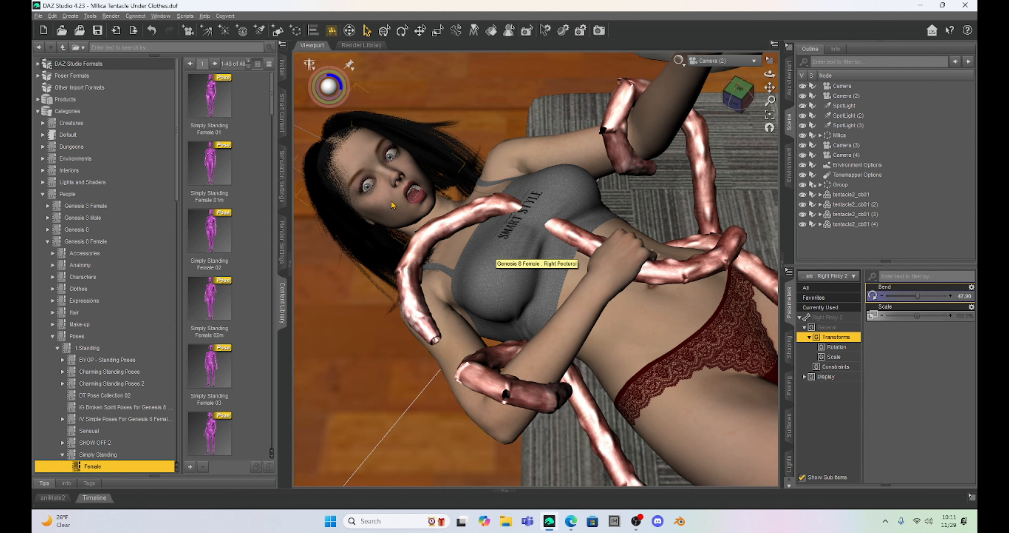
# Select the Genesis 8 Female figure and send its geometry to Hexagon.
pyautogui.click(558, 155)
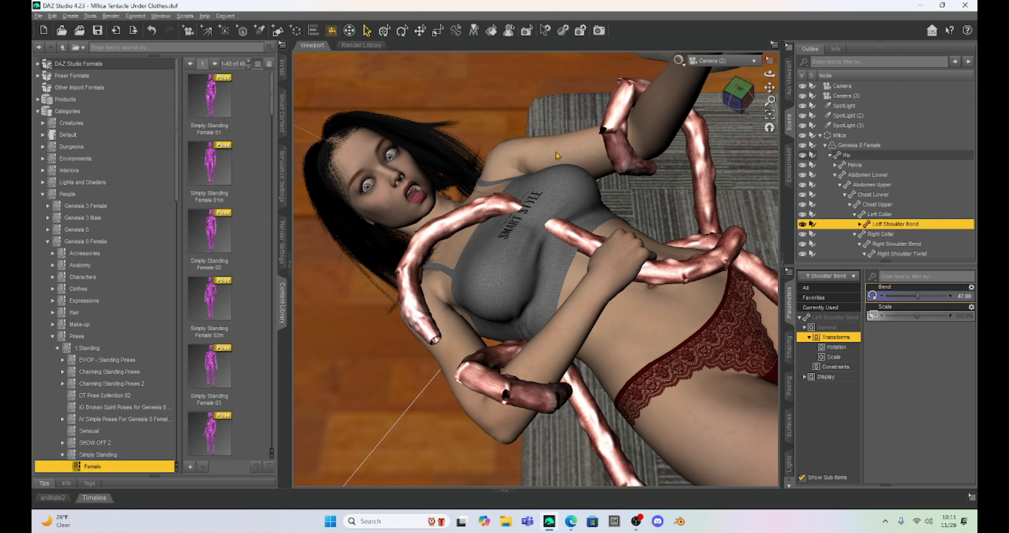
pyautogui.click(558, 156)
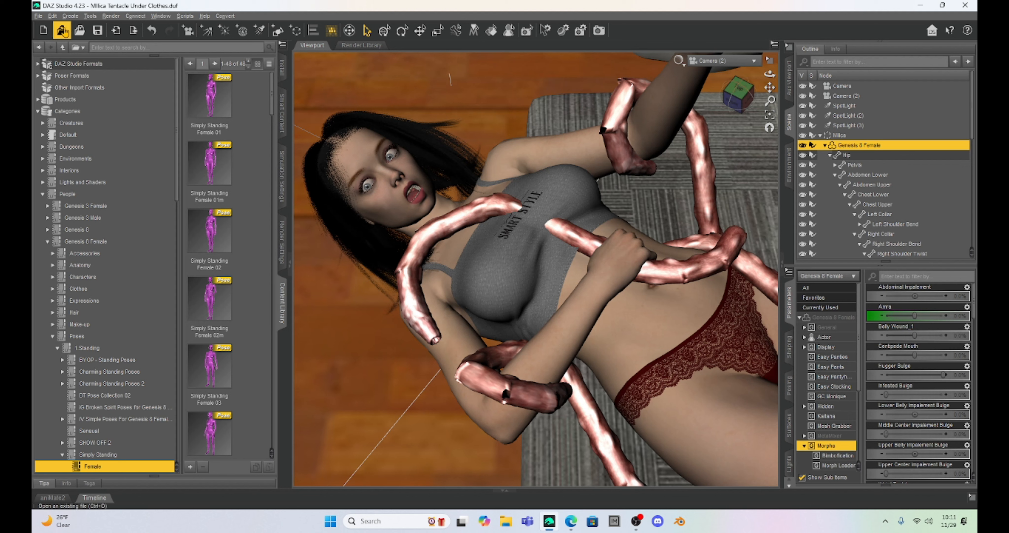
pyautogui.click(39, 17)
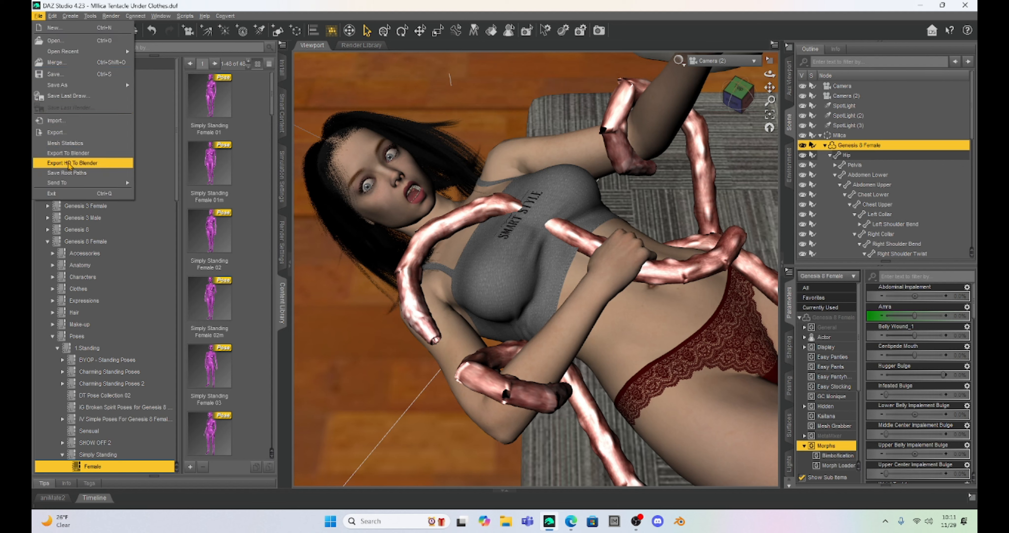
pyautogui.moveTo(74, 188)
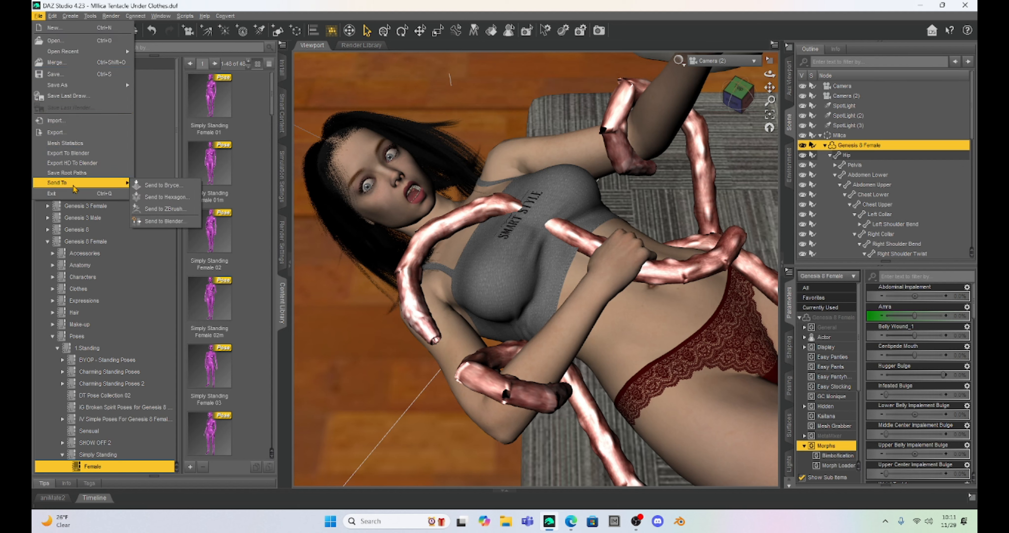
pyautogui.click(156, 197)
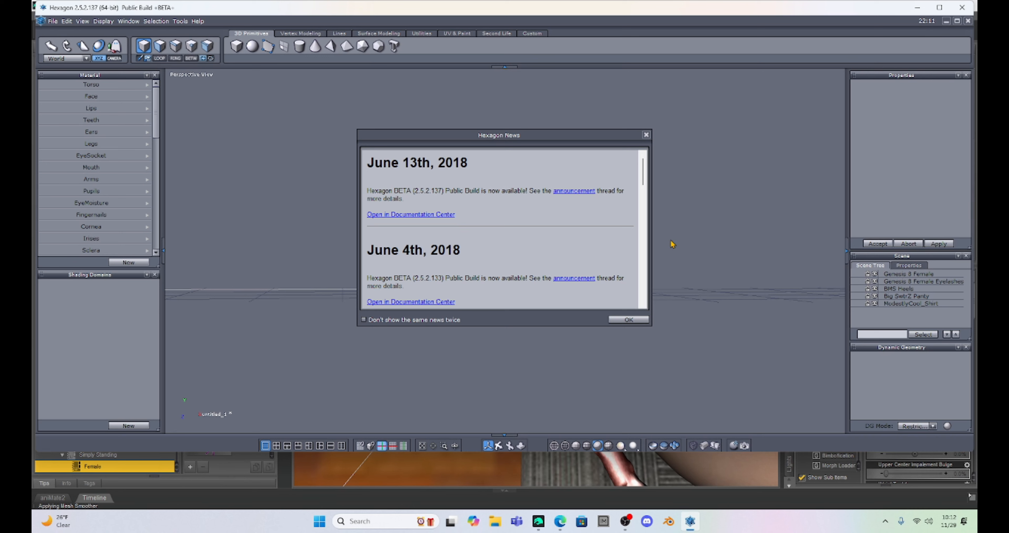
# Dismiss the Hexagon news dialog and select the ModestyCool_Shirt object around the torso.
pyautogui.click(629, 319)
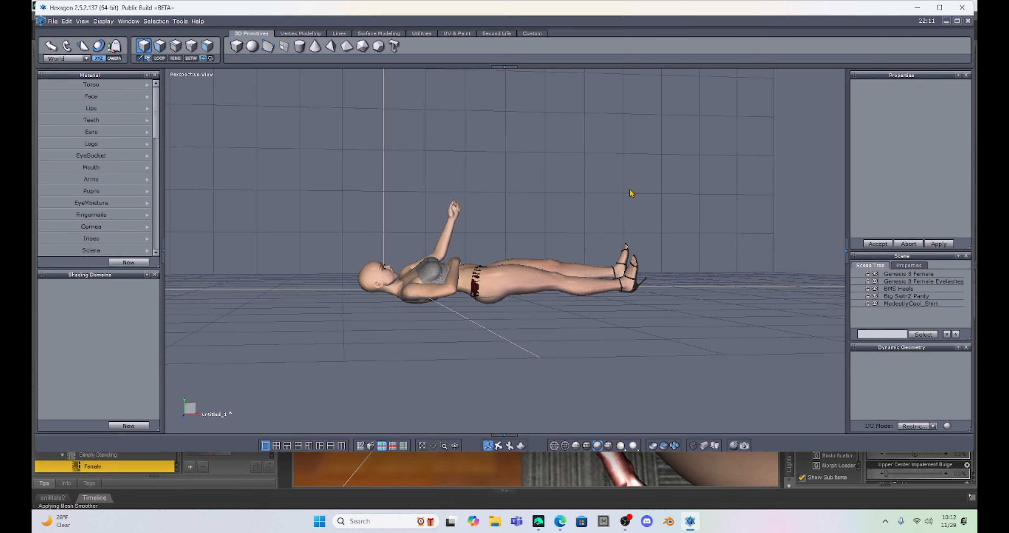
pyautogui.scroll(5, 631, 193)
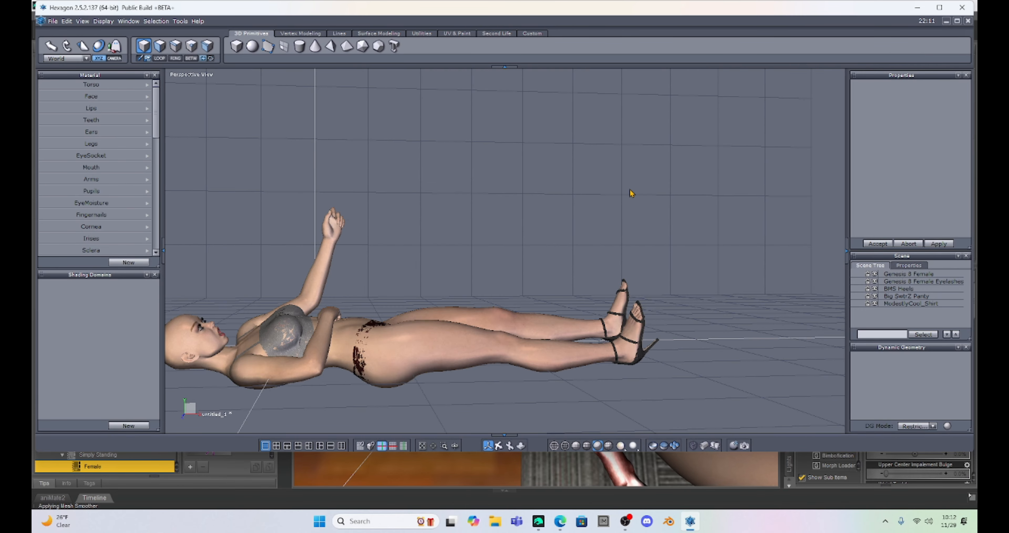
pyautogui.moveTo(630, 192); pyautogui.dragTo(694, 169, button='middle')
pyautogui.moveTo(694, 169); pyautogui.dragTo(496, 264, button='right')
pyautogui.scroll(-2, 536, 207)
pyautogui.scroll(5, 537, 207)
pyautogui.moveTo(537, 208); pyautogui.dragTo(653, 122, button='middle')
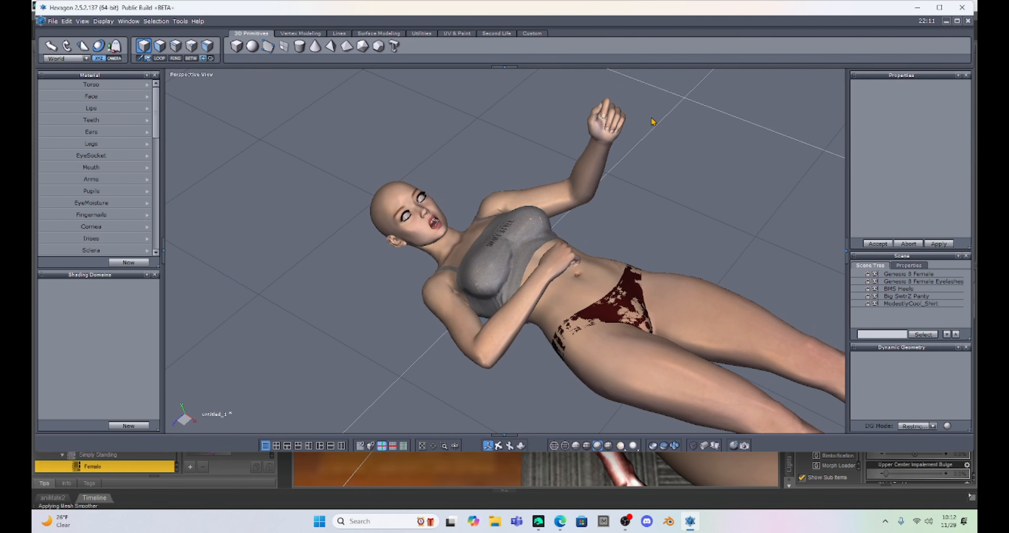
pyautogui.scroll(6, 594, 193)
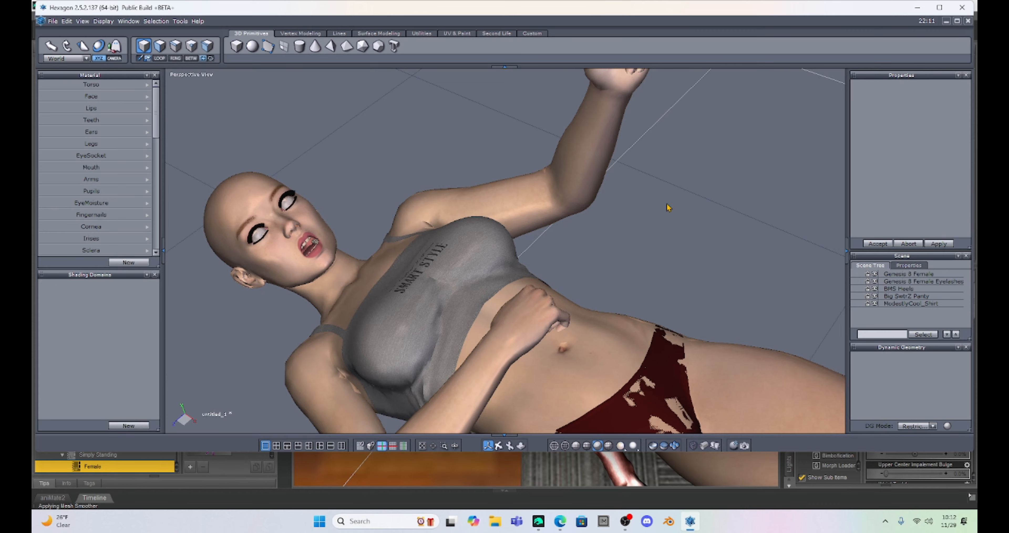
pyautogui.moveTo(670, 208); pyautogui.dragTo(676, 145, button='middle')
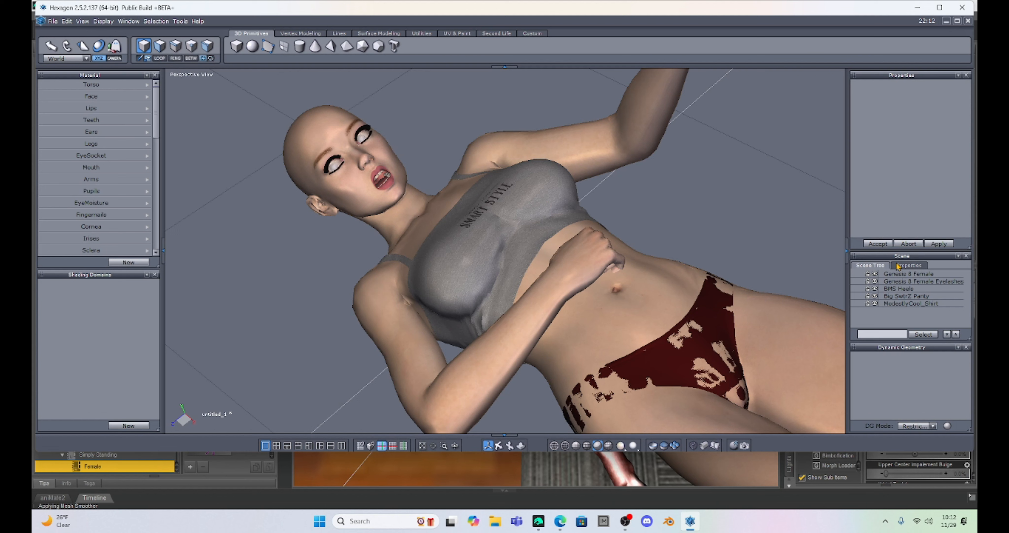
pyautogui.click(911, 304)
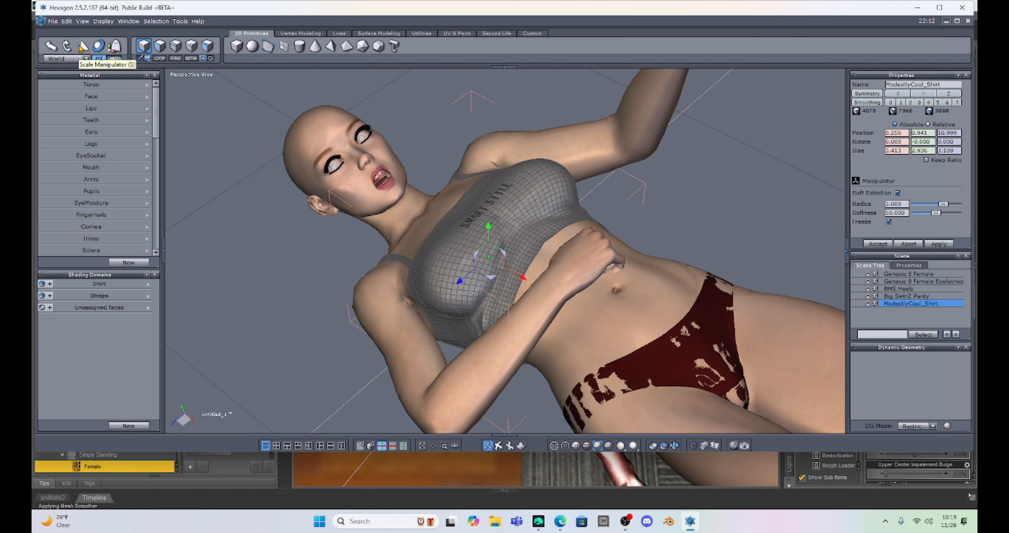
# Select the shirt's faces and move them upward with the Translate manipulator.
pyautogui.click(160, 48)
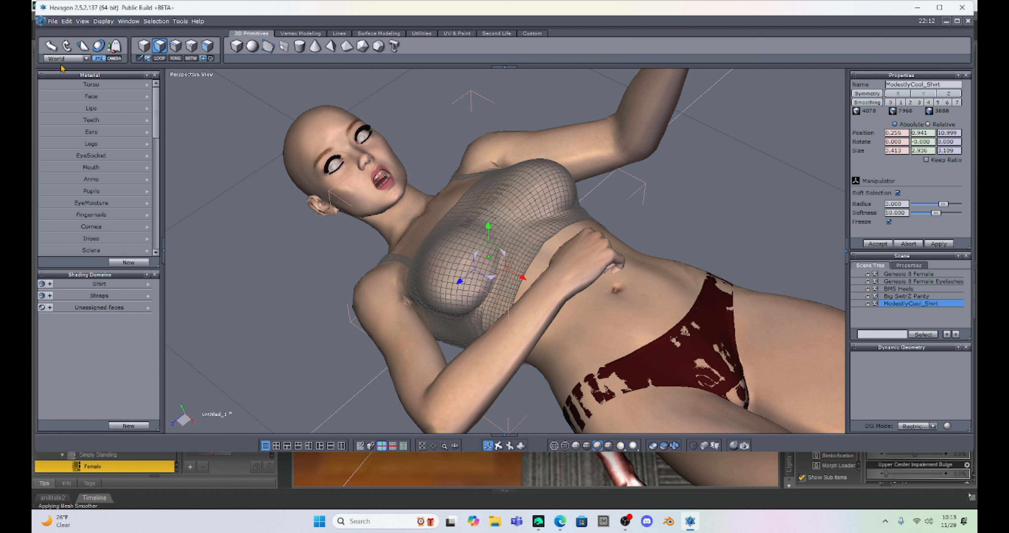
pyautogui.click(51, 47)
pyautogui.click(501, 213)
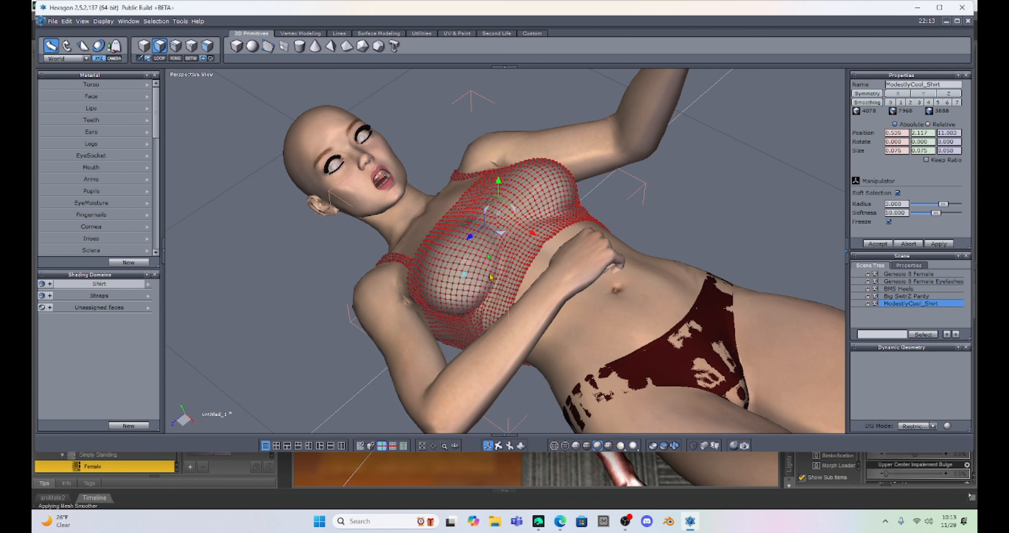
pyautogui.moveTo(499, 182); pyautogui.dragTo(481, 131)
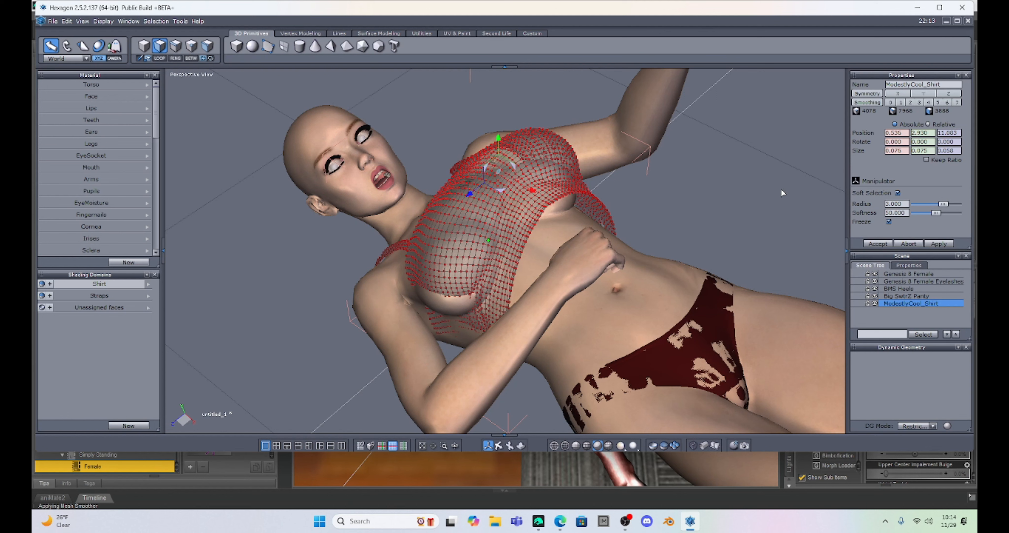
# Send the edited shirt from Hexagon back to Daz Studio.
pyautogui.click(52, 22)
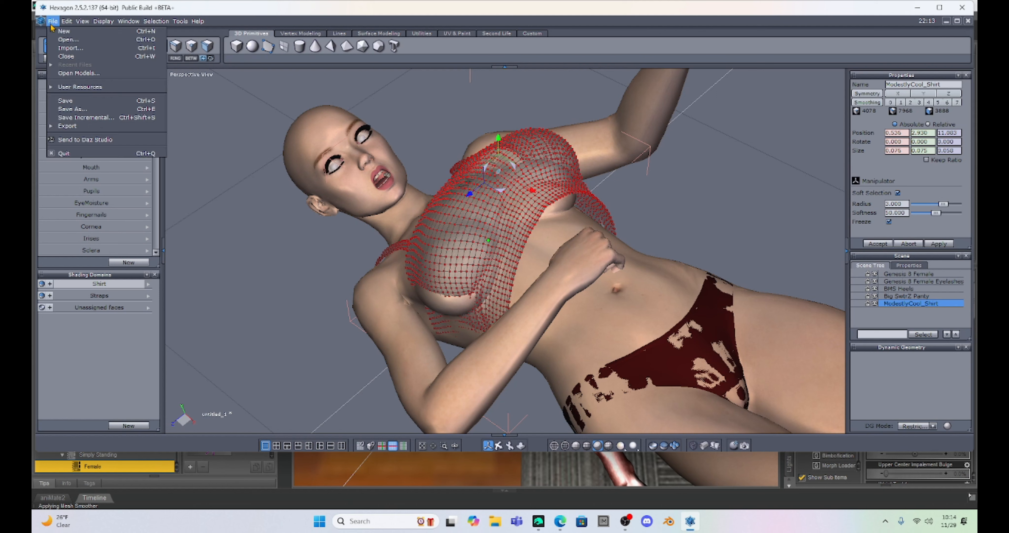
pyautogui.click(103, 140)
pyautogui.click(538, 521)
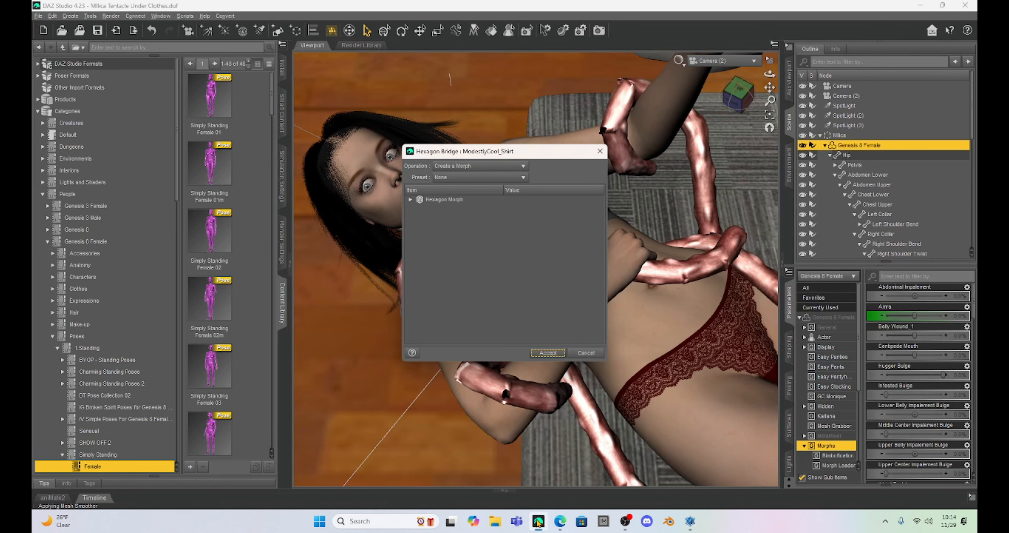
# Create a morph named Shirt Morph with Reverse Deformations set to Yes and accept it.
pyautogui.click(410, 199)
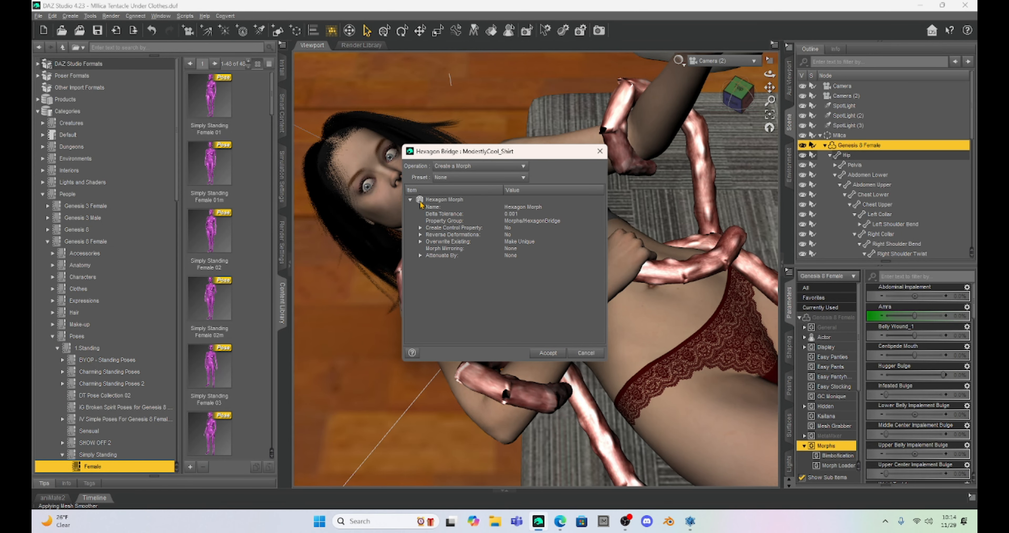
pyautogui.click(522, 210)
pyautogui.click(522, 208)
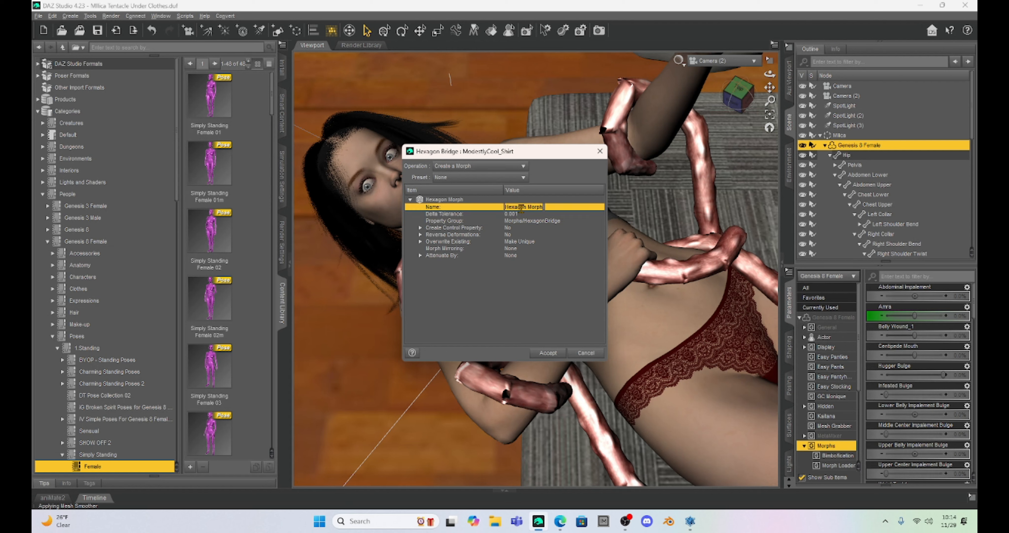
pyautogui.write('Shirt Morph')
pyautogui.click(509, 235)
pyautogui.click(521, 240)
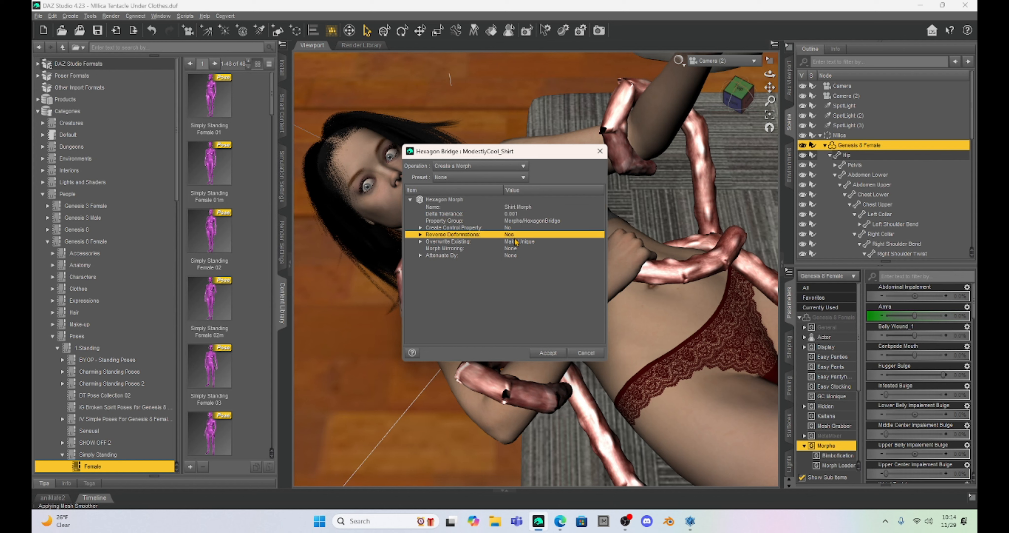
pyautogui.click(548, 353)
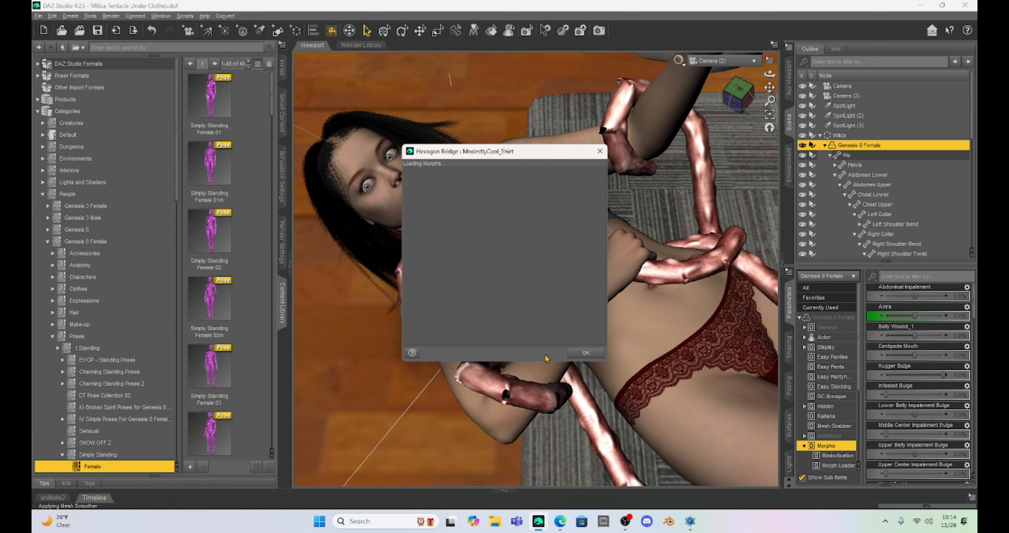
pyautogui.click(579, 354)
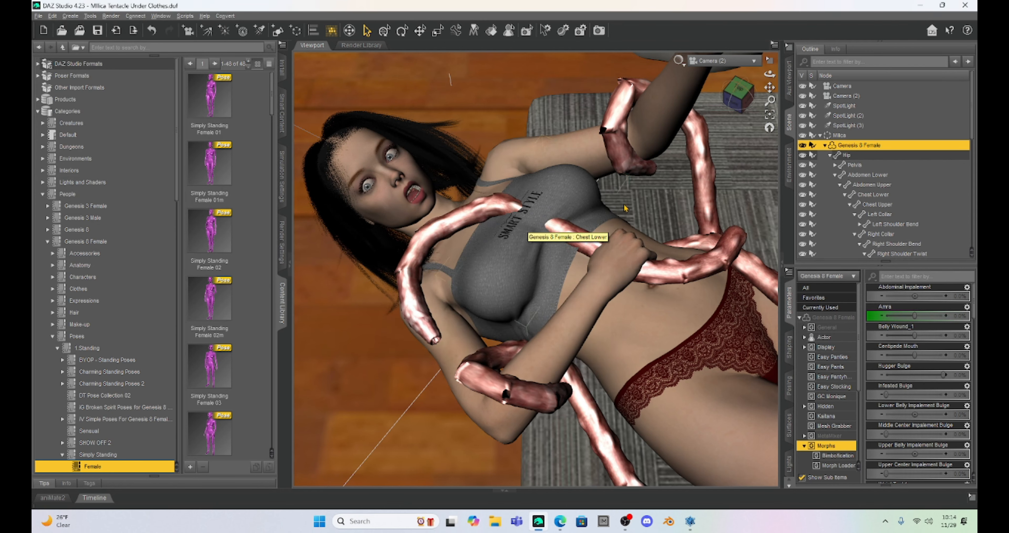
# Select ModestyCool_Shirt and set its Shirt Morph to about 66%.
pyautogui.scroll(-4, 862, 176)
pyautogui.scroll(-4, 862, 176)
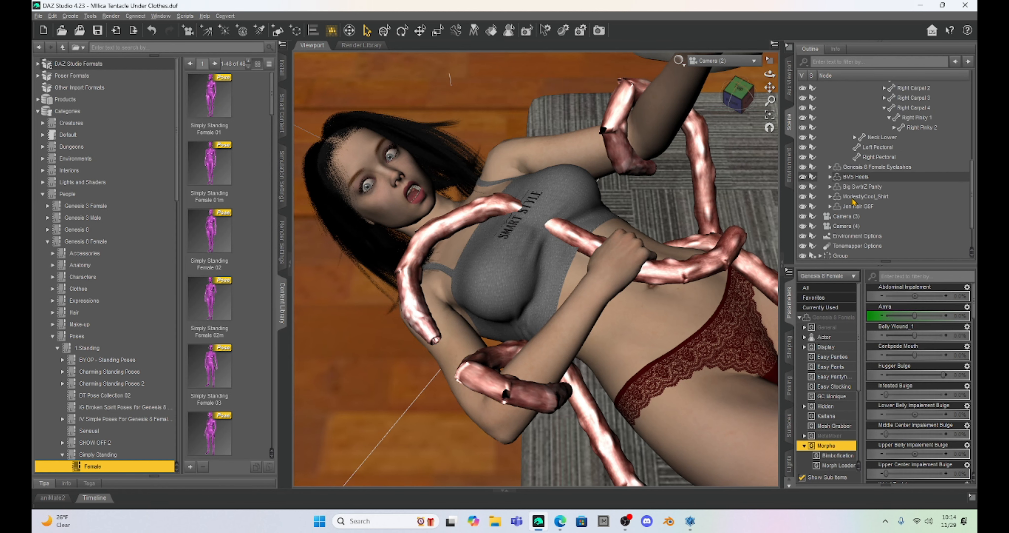
pyautogui.click(854, 197)
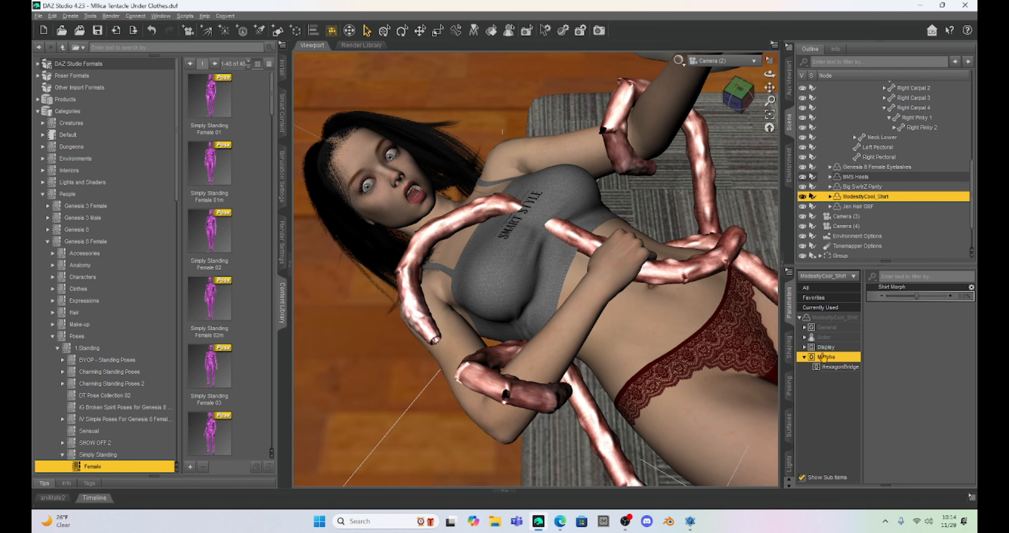
pyautogui.click(828, 367)
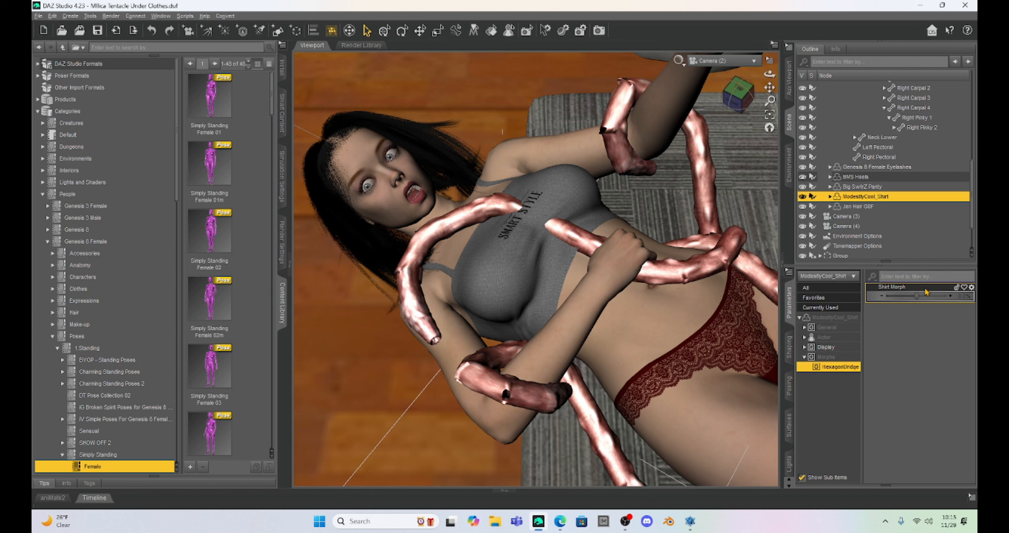
pyautogui.moveTo(922, 303); pyautogui.dragTo(935, 300)
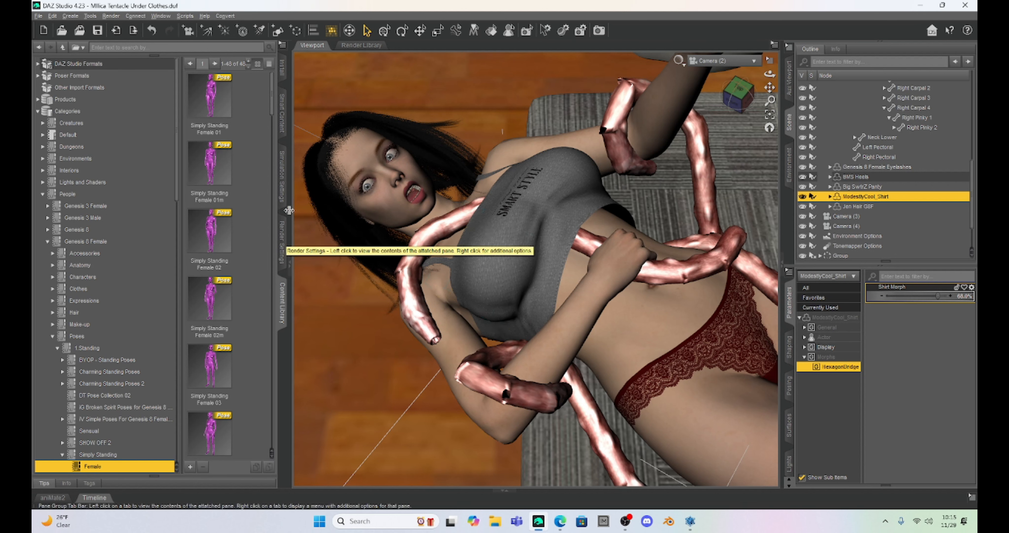
# Open the dForce simulation settings, turn on Freeze Simulation for Jen Hair G8F, and run the simulation.
pyautogui.click(282, 180)
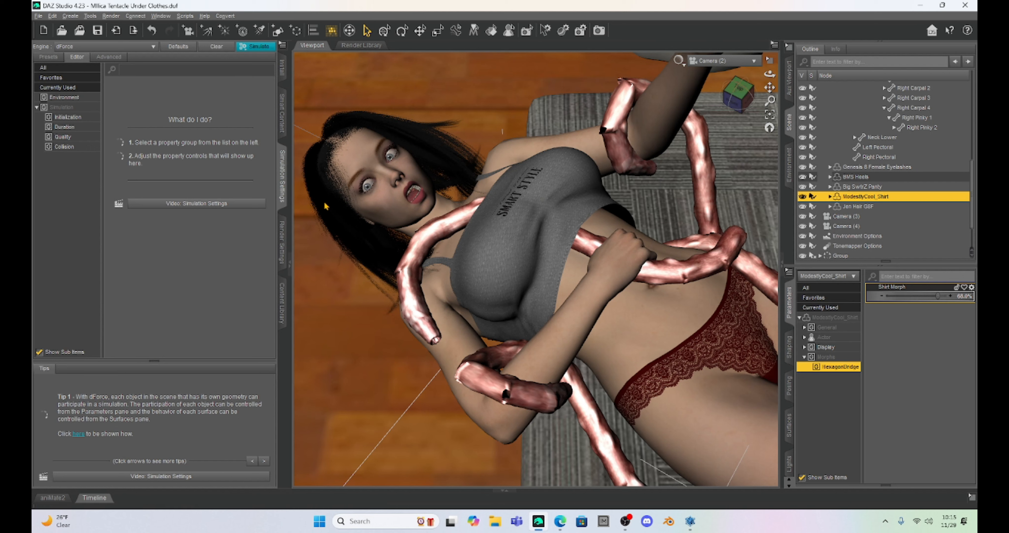
pyautogui.click(59, 68)
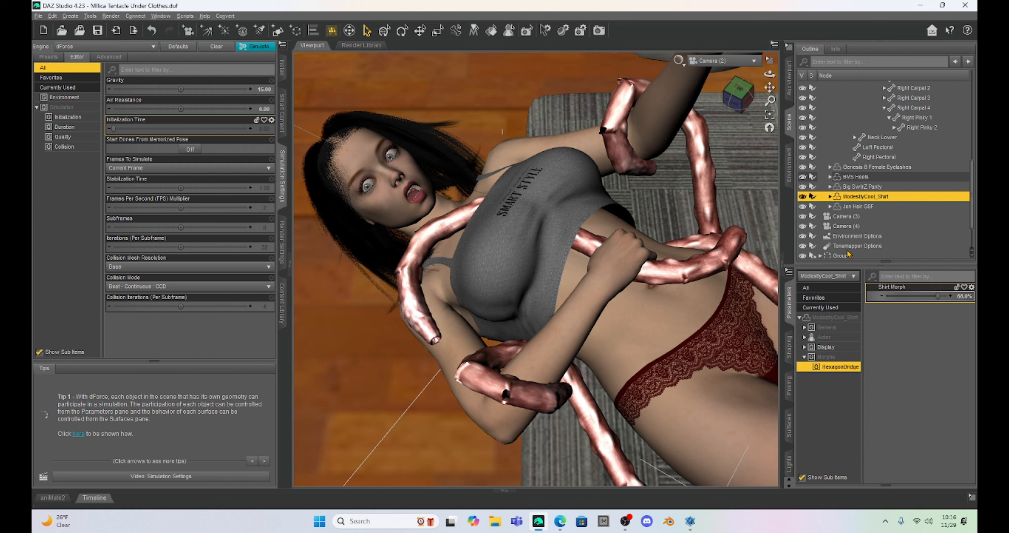
pyautogui.click(853, 208)
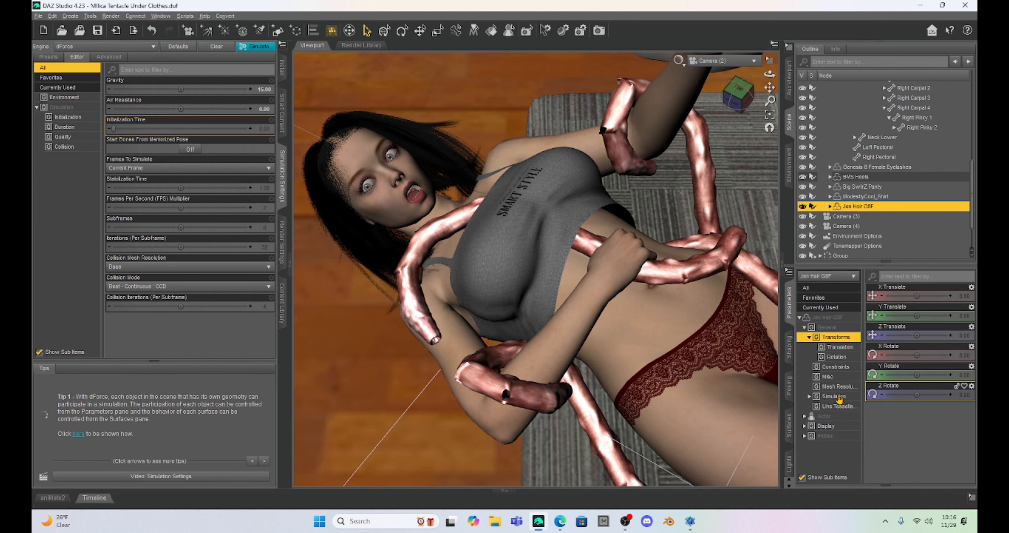
pyautogui.click(838, 397)
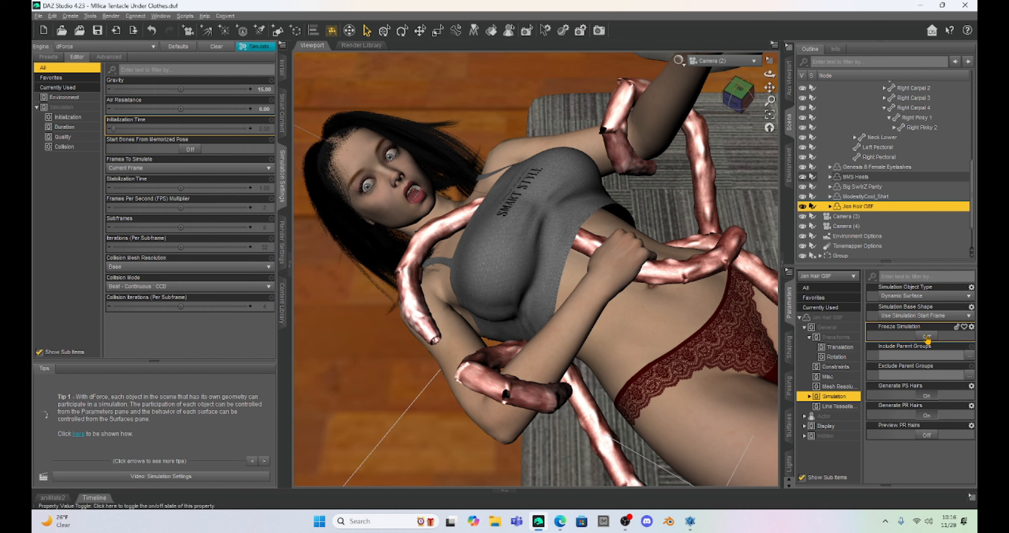
pyautogui.click(927, 337)
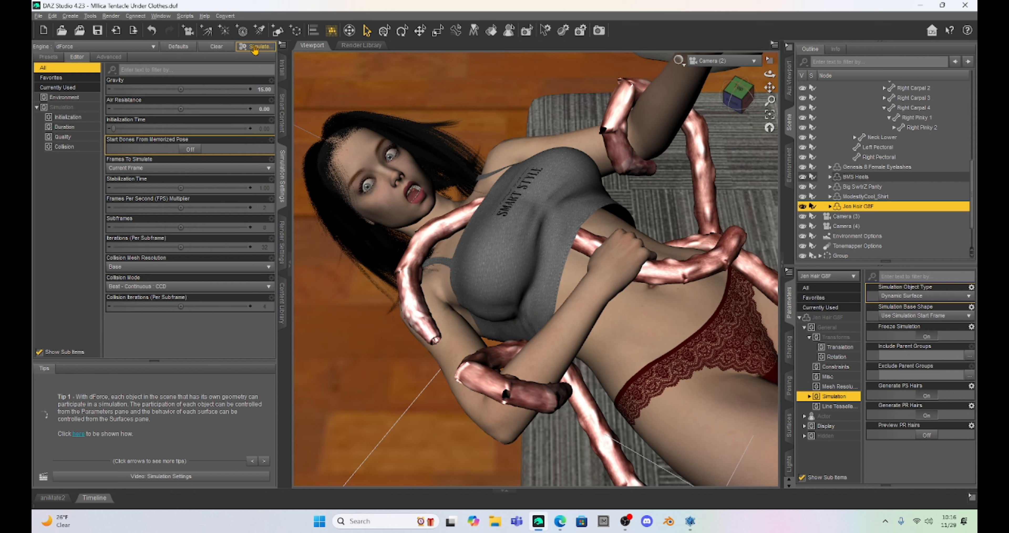
pyautogui.click(255, 47)
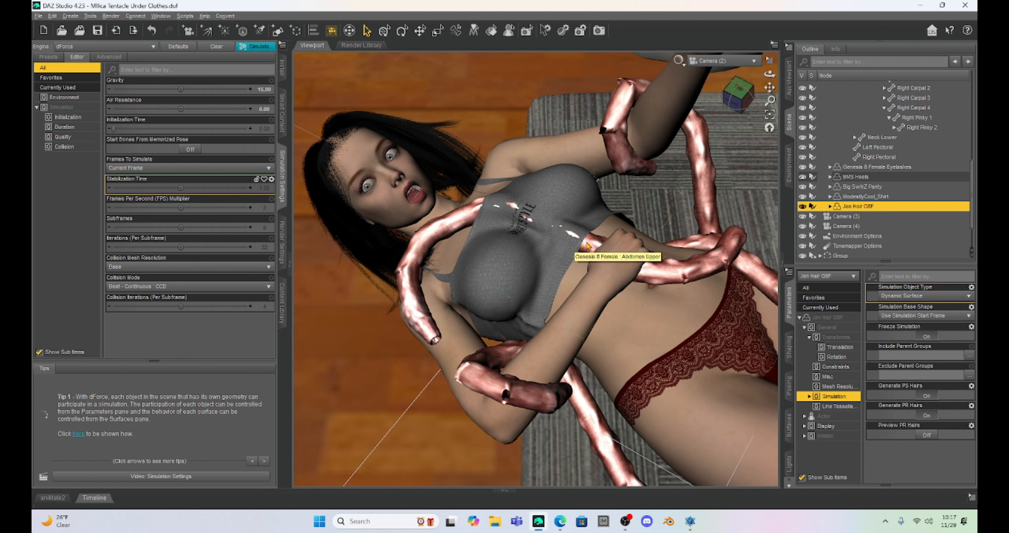
# Select ModestyCool_Shirt and raise its Shirt Morph to about 71%.
pyautogui.click(862, 197)
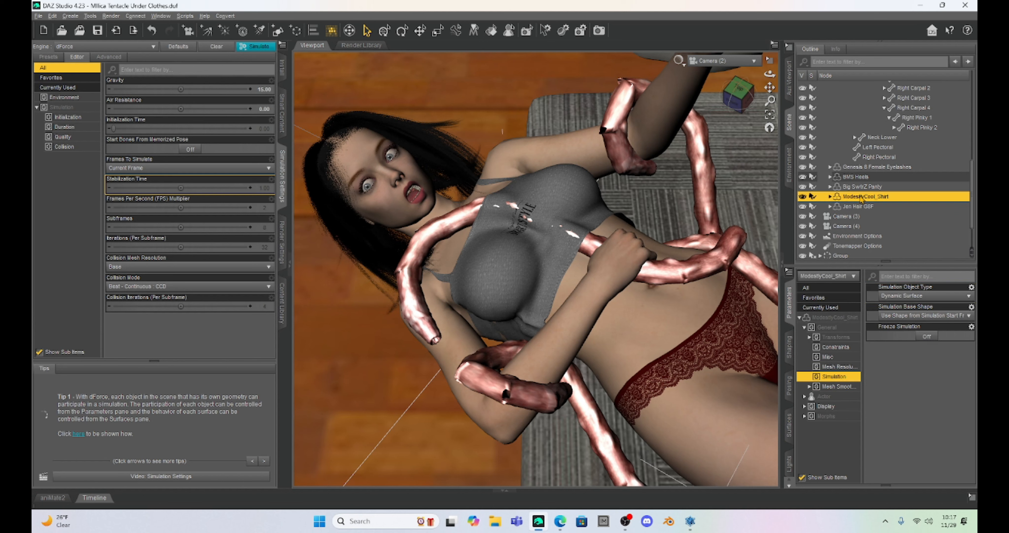
pyautogui.click(828, 416)
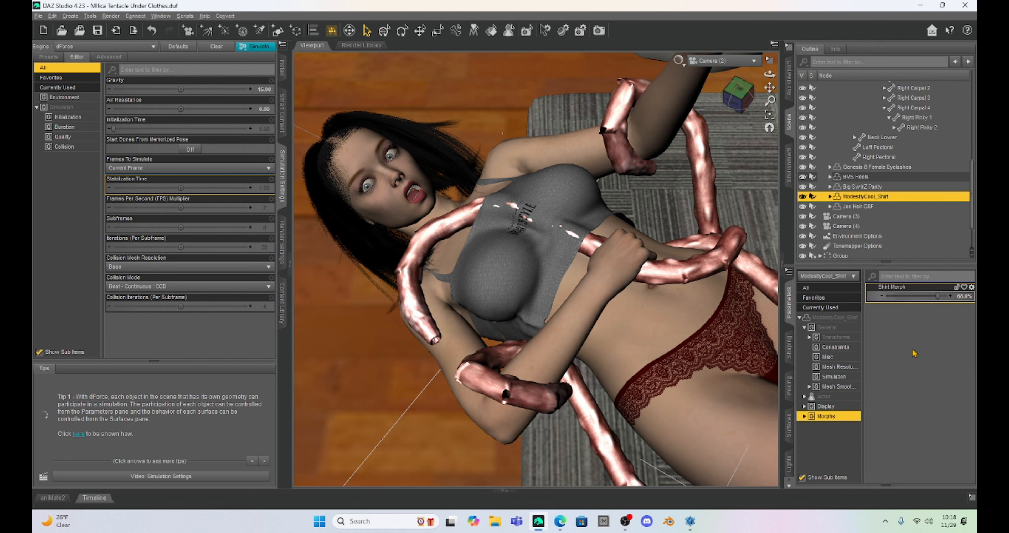
pyautogui.click(951, 297)
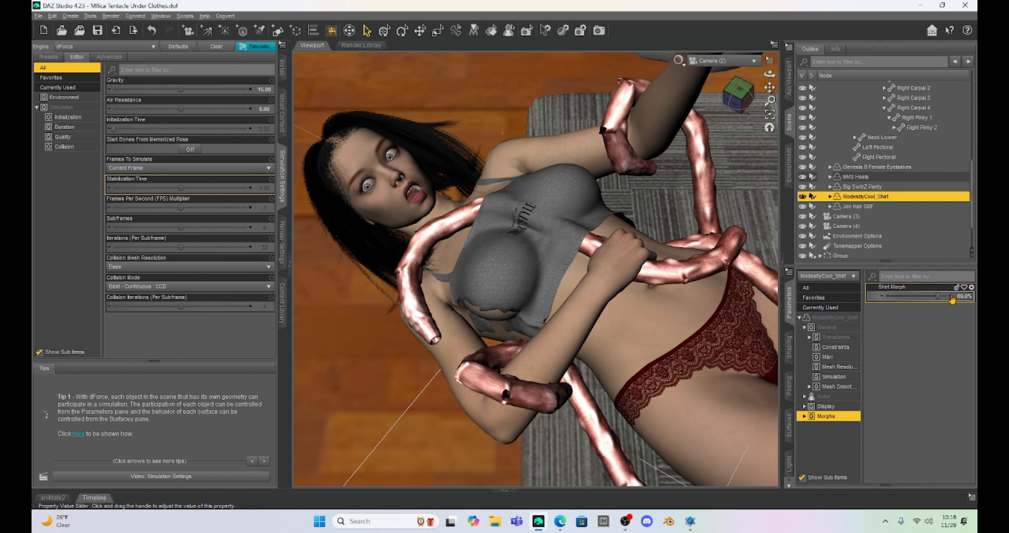
pyautogui.click(951, 296)
pyautogui.click(951, 297)
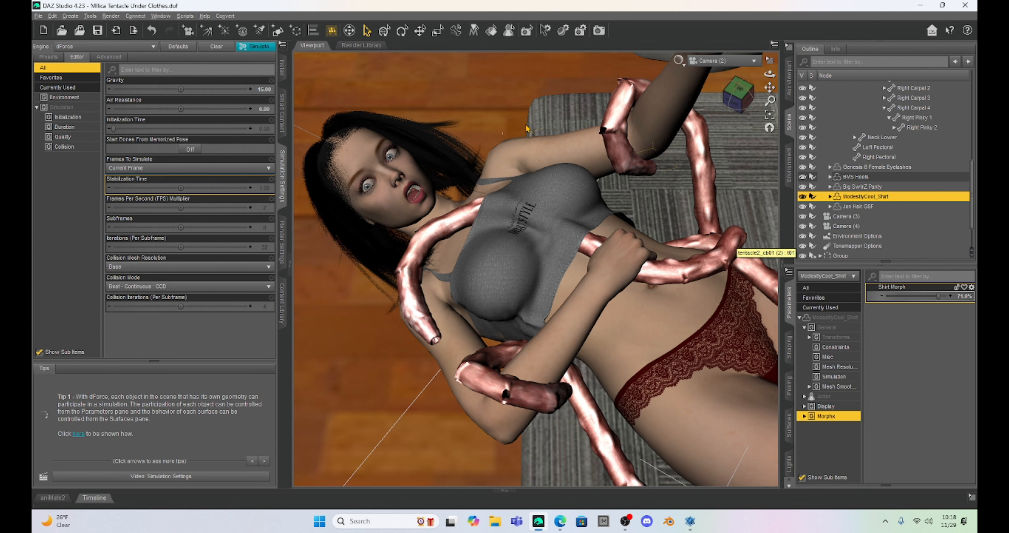
# Turn on Freeze Simulation for ModestyCool_Shirt.
pyautogui.scroll(1, 525, 122)
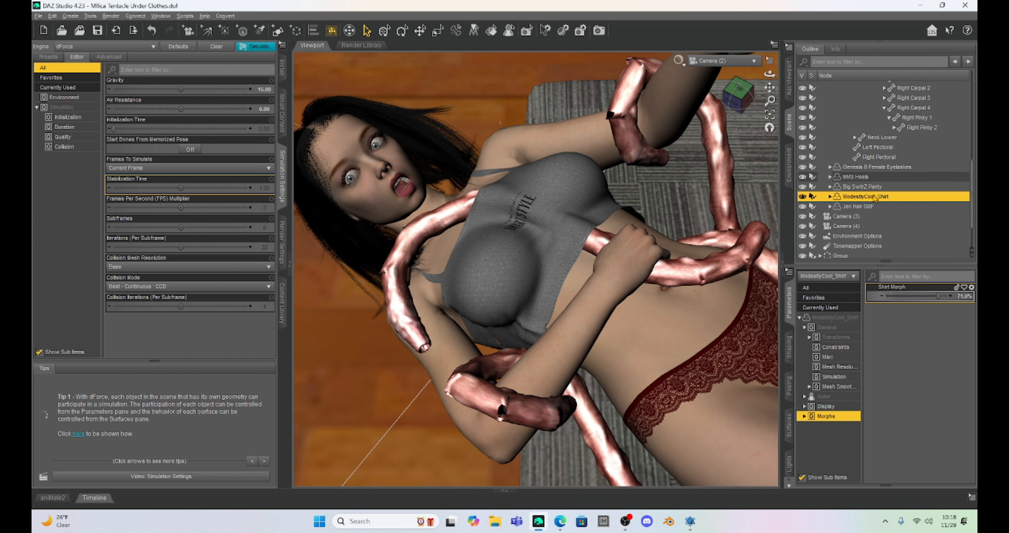
pyautogui.click(836, 377)
pyautogui.click(928, 336)
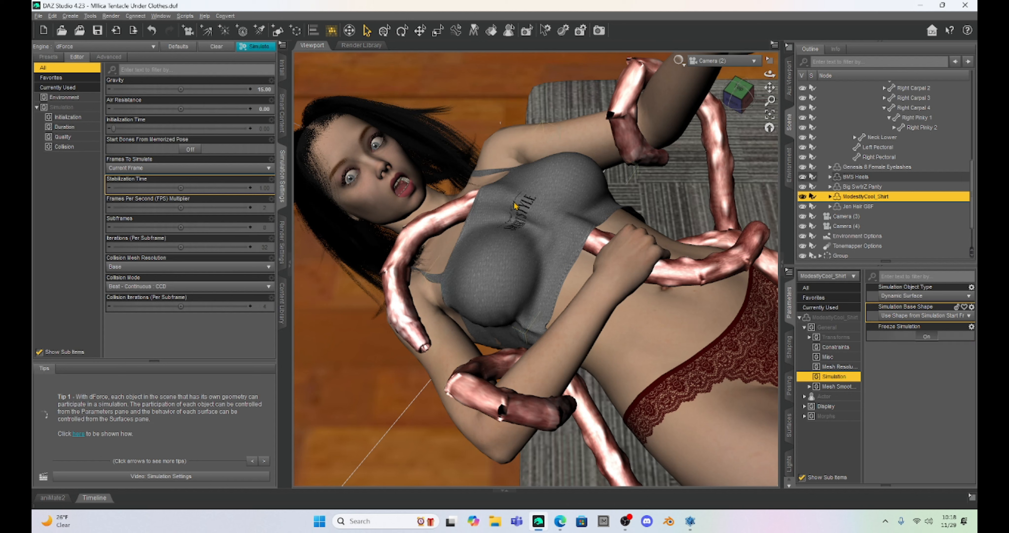
# Turn Freeze Simulation off for Jen Hair G8F and run the dForce simulation again.
pyautogui.click(860, 207)
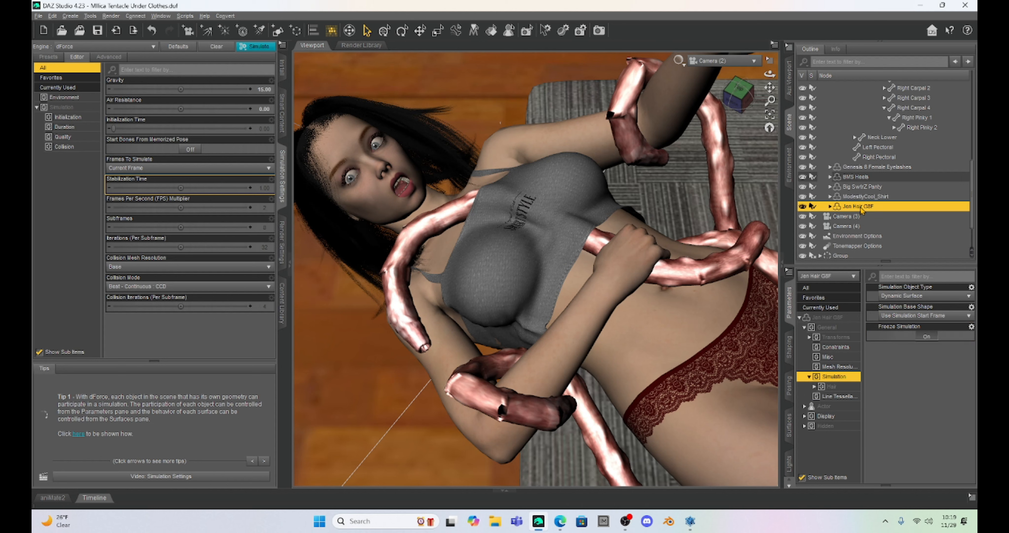
pyautogui.click(925, 336)
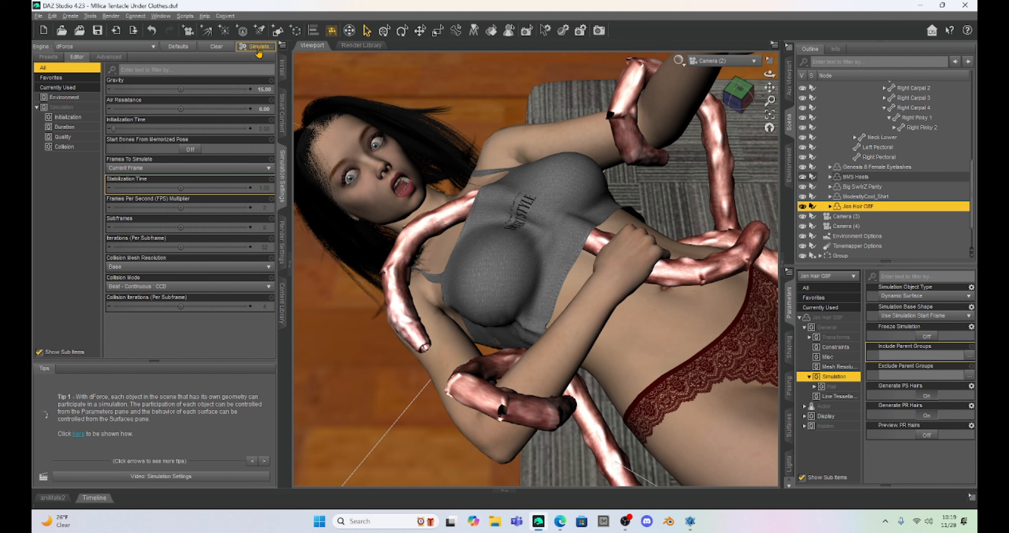
pyautogui.click(258, 50)
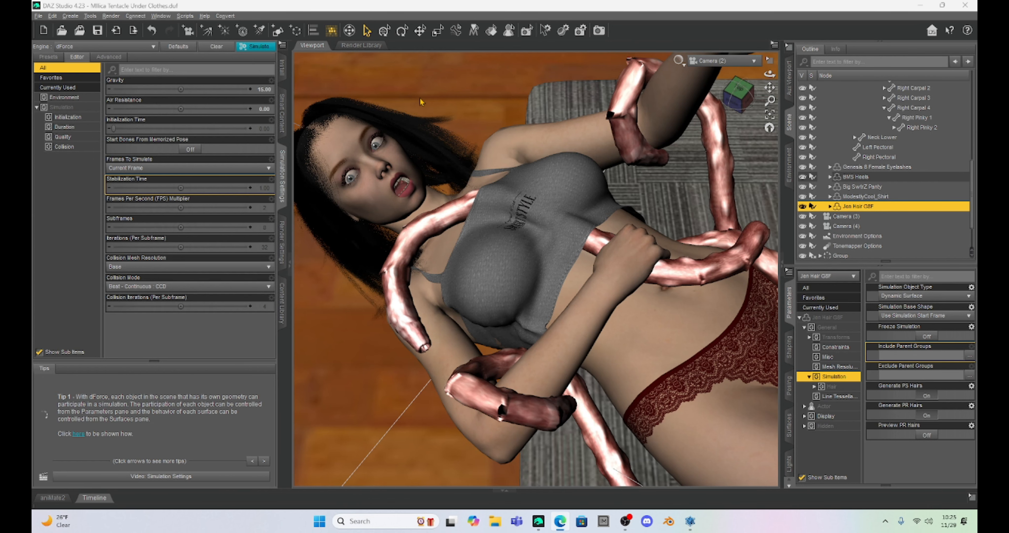
# Switch the viewport draw style to the NVIDIA Iray preview.
pyautogui.click(291, 267)
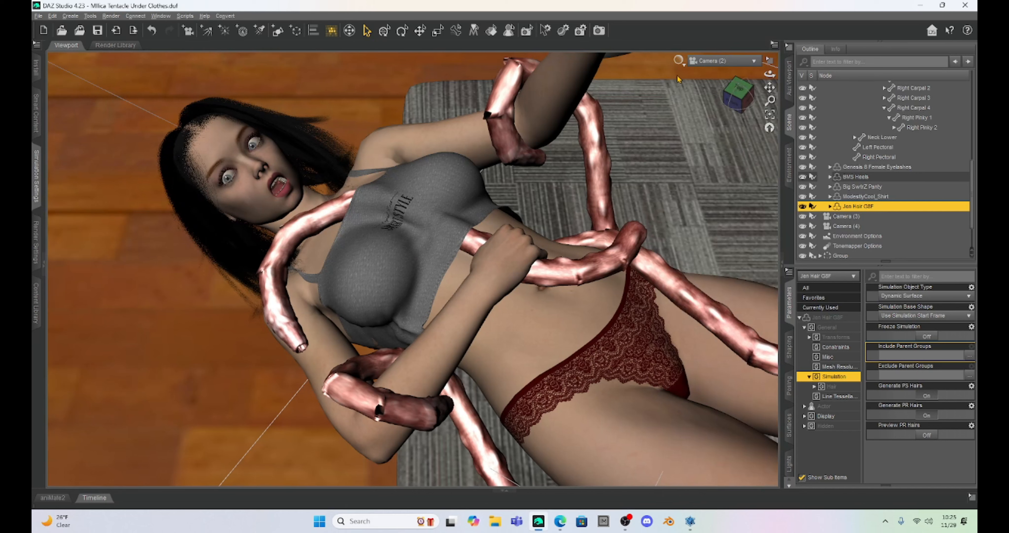
pyautogui.click(679, 61)
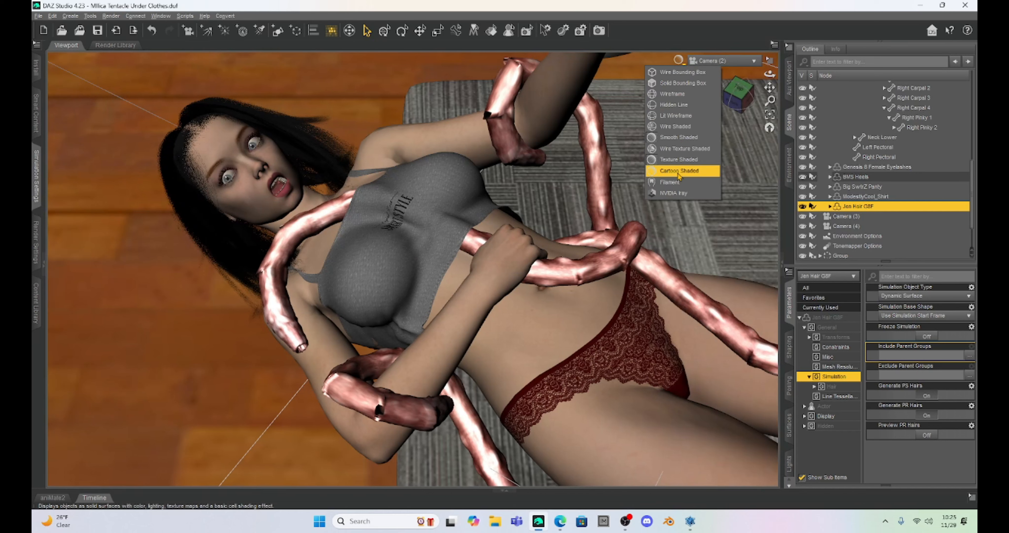
pyautogui.click(681, 194)
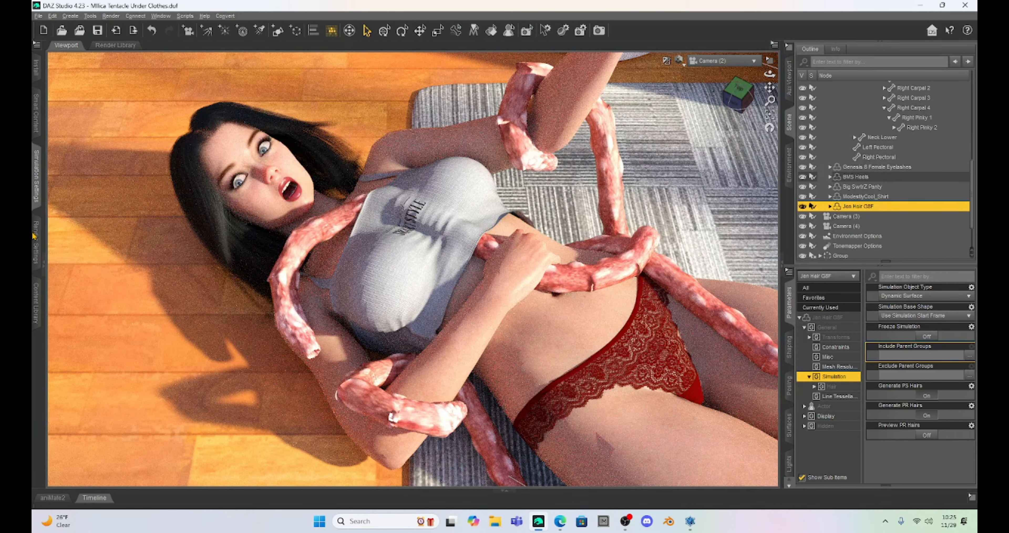
# Re-enable the NVIDIA Iray viewport preview and set the SS Time in Render Settings to 12:00 PM.
pyautogui.click(38, 261)
pyautogui.click(679, 60)
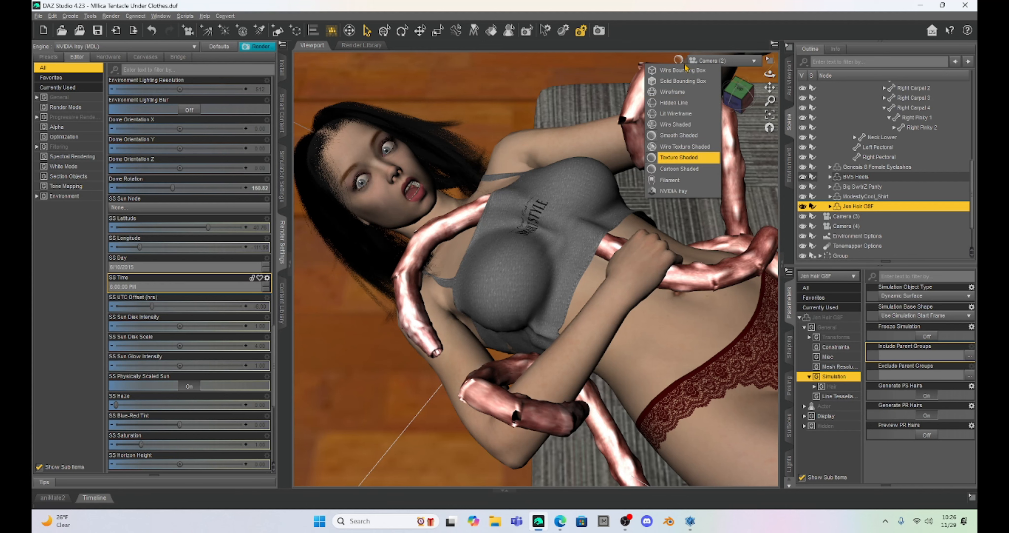
pyautogui.click(689, 191)
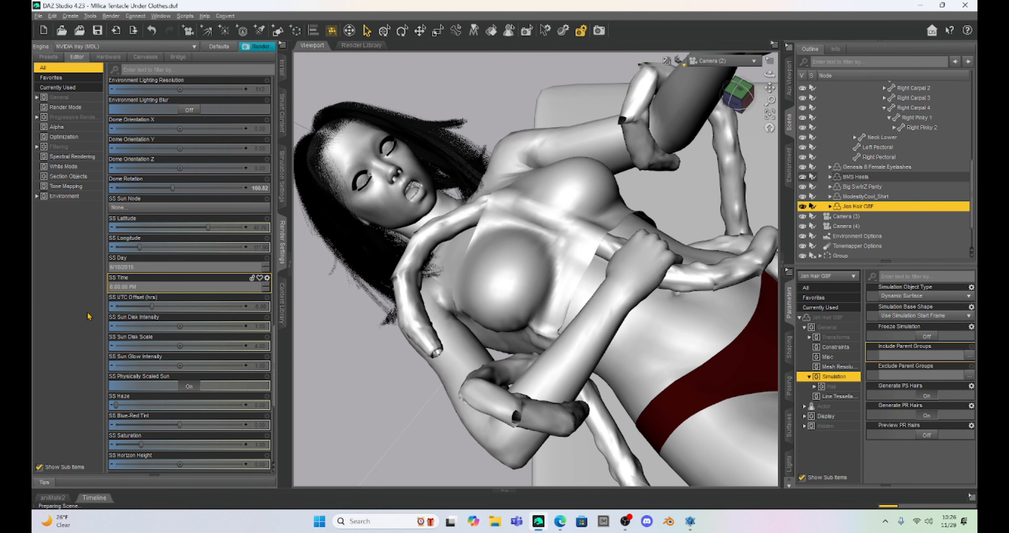
pyautogui.write('12')
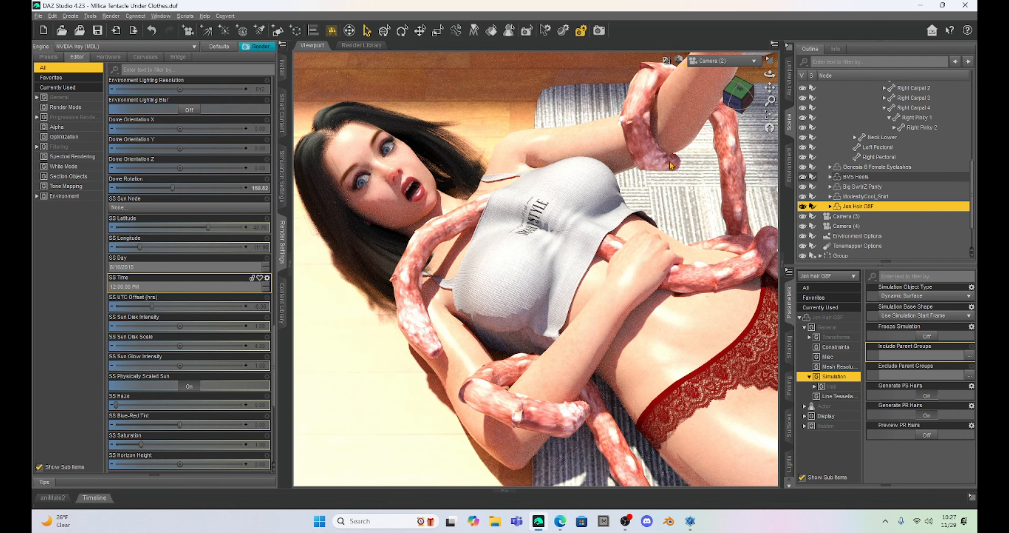
# Hide the interface panes and render the scene with Iray.
pyautogui.hotkey('ctrl', '9')
pyautogui.press('F11')
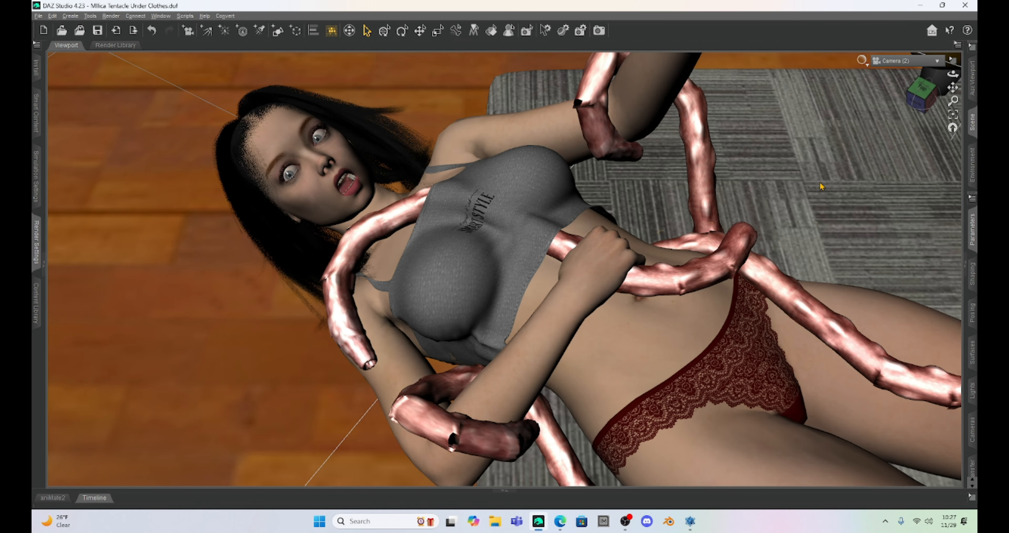
pyautogui.click(110, 16)
pyautogui.click(120, 29)
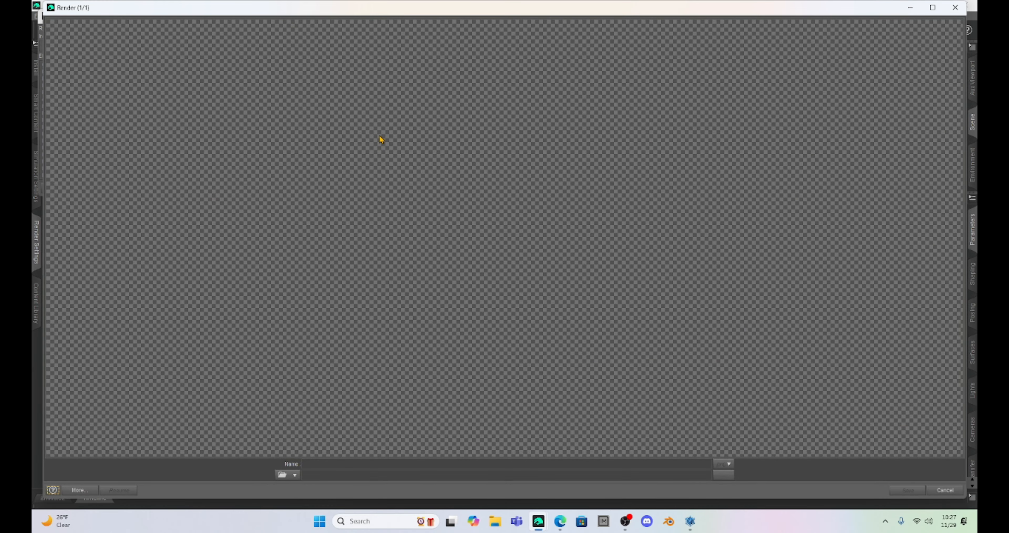
pyautogui.moveTo(486, 12); pyautogui.dragTo(484, 74)
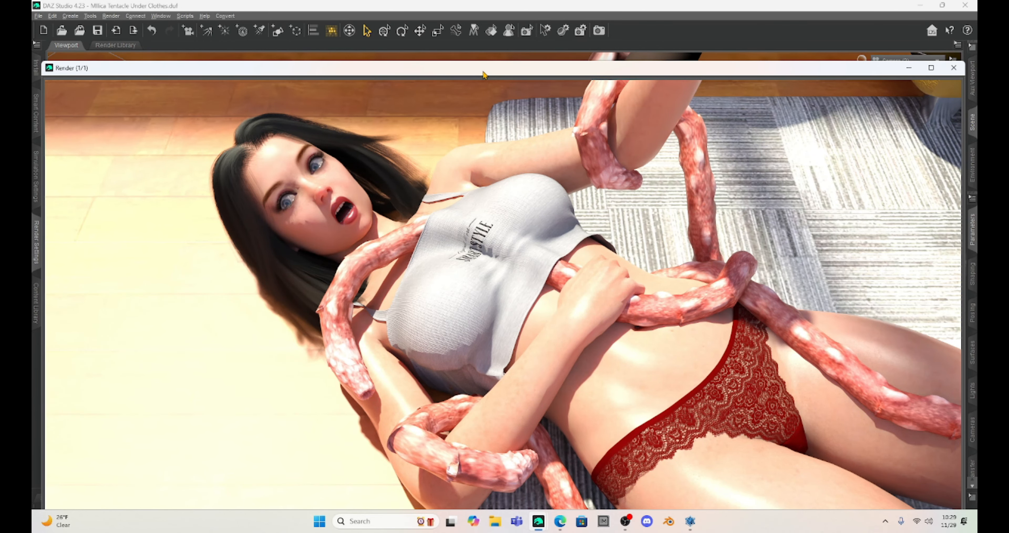
pyautogui.moveTo(453, 77); pyautogui.dragTo(441, 26)
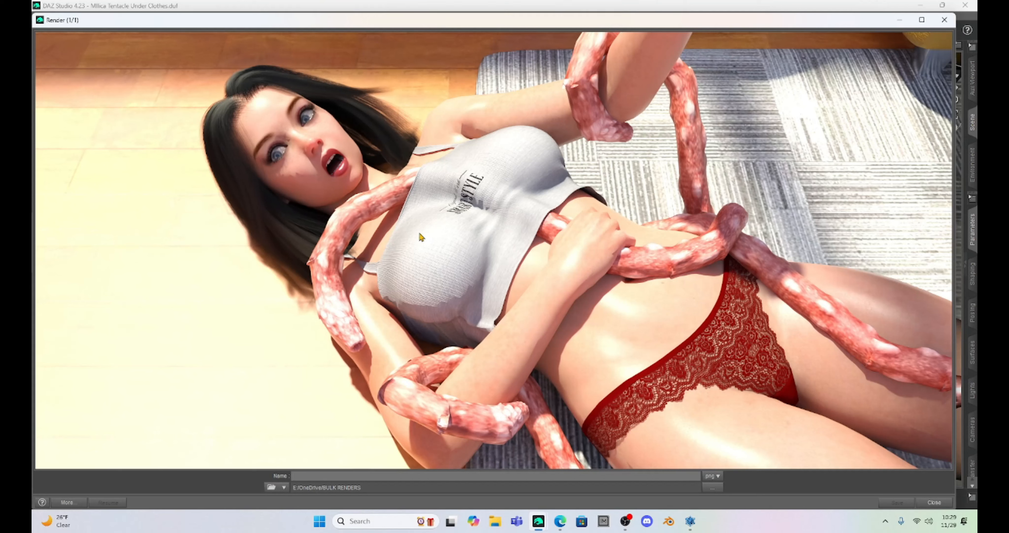